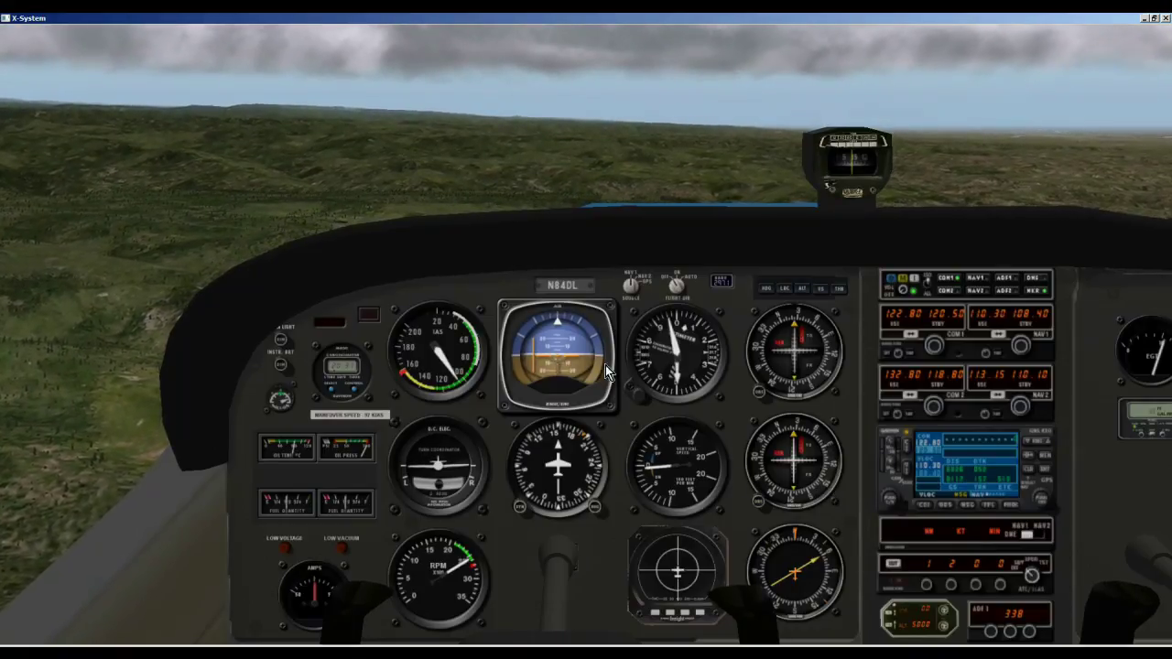
Step: Switch the flight director on and engage the autopilot in heading mode
click(679, 284)
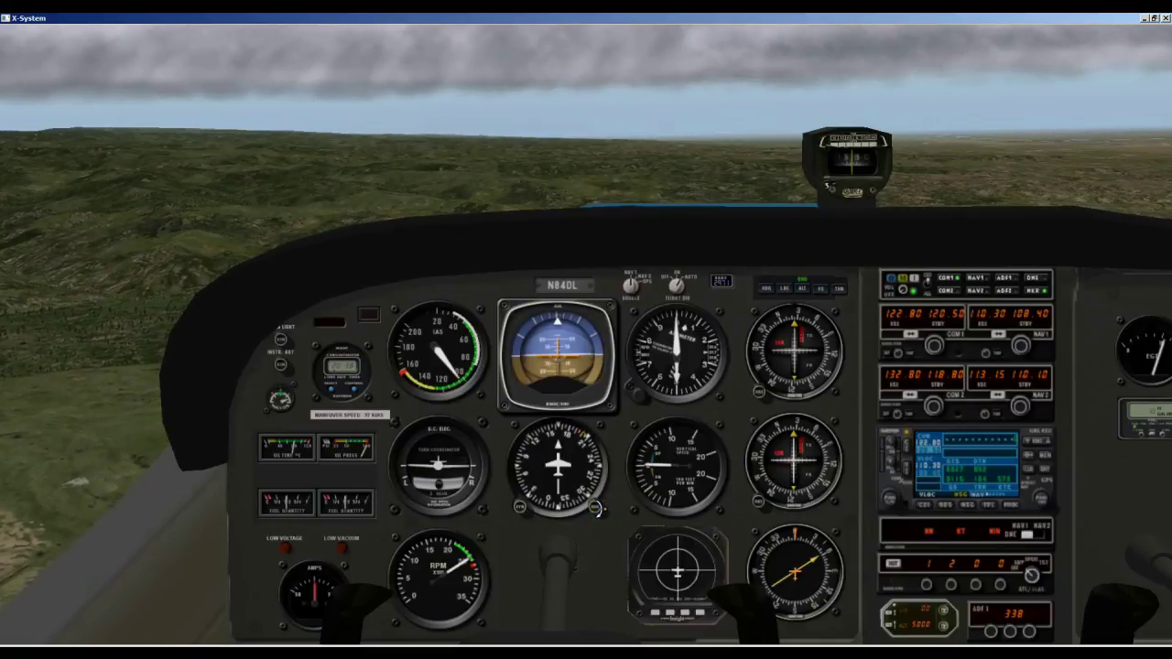
click(767, 291)
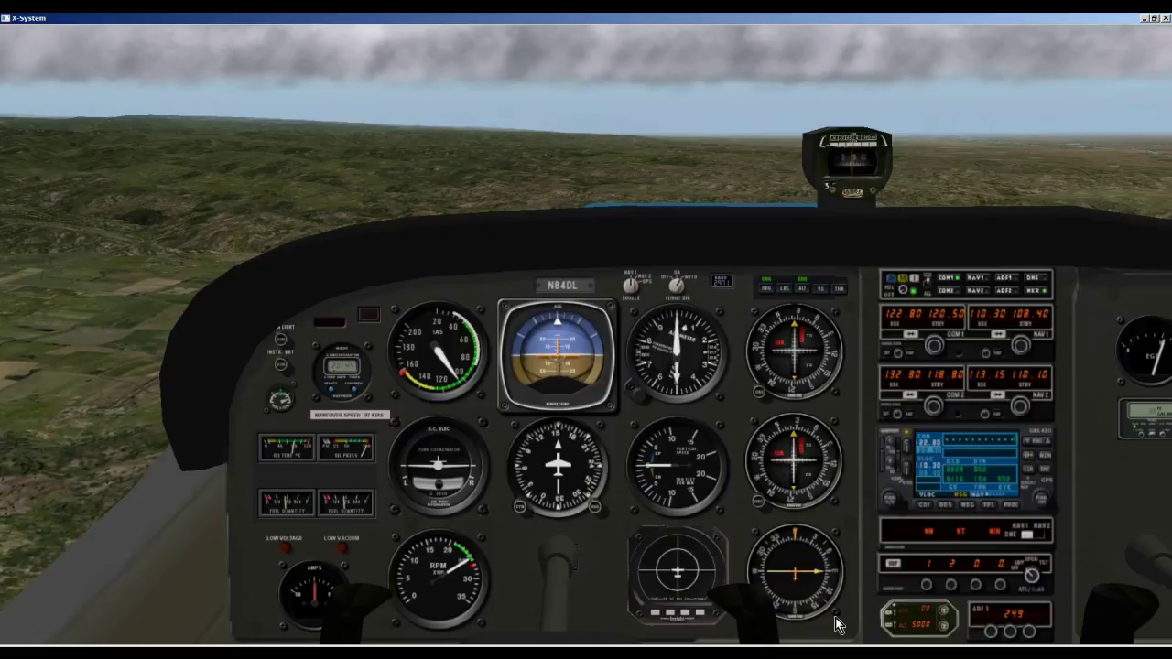
key(m)
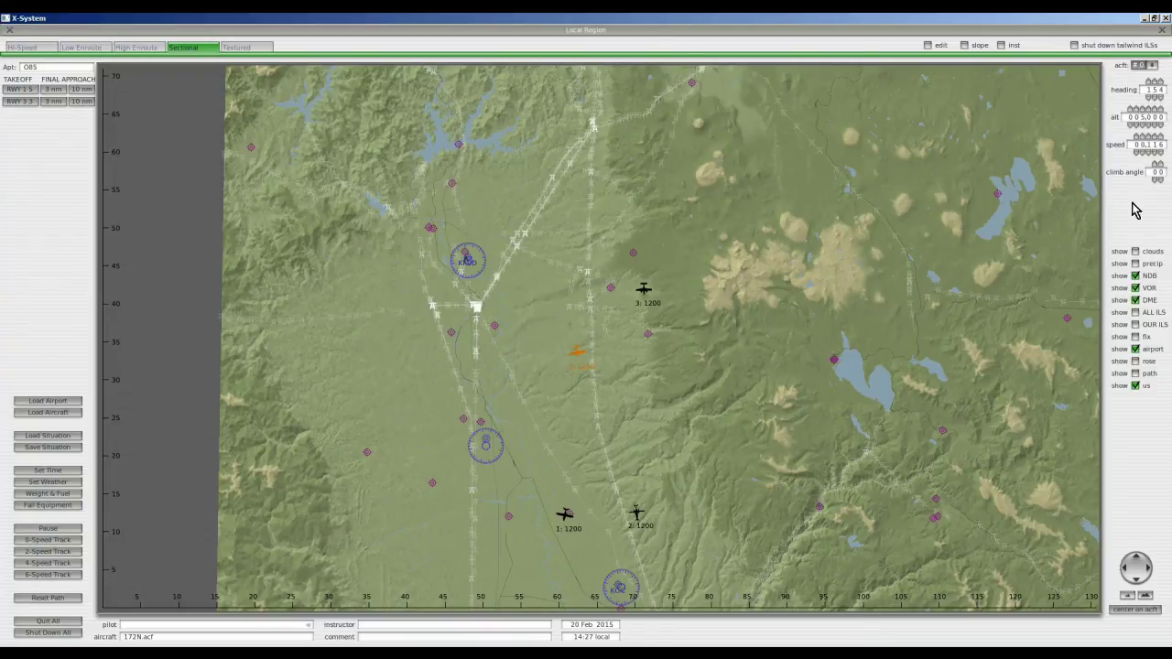
click(1135, 276)
click(485, 446)
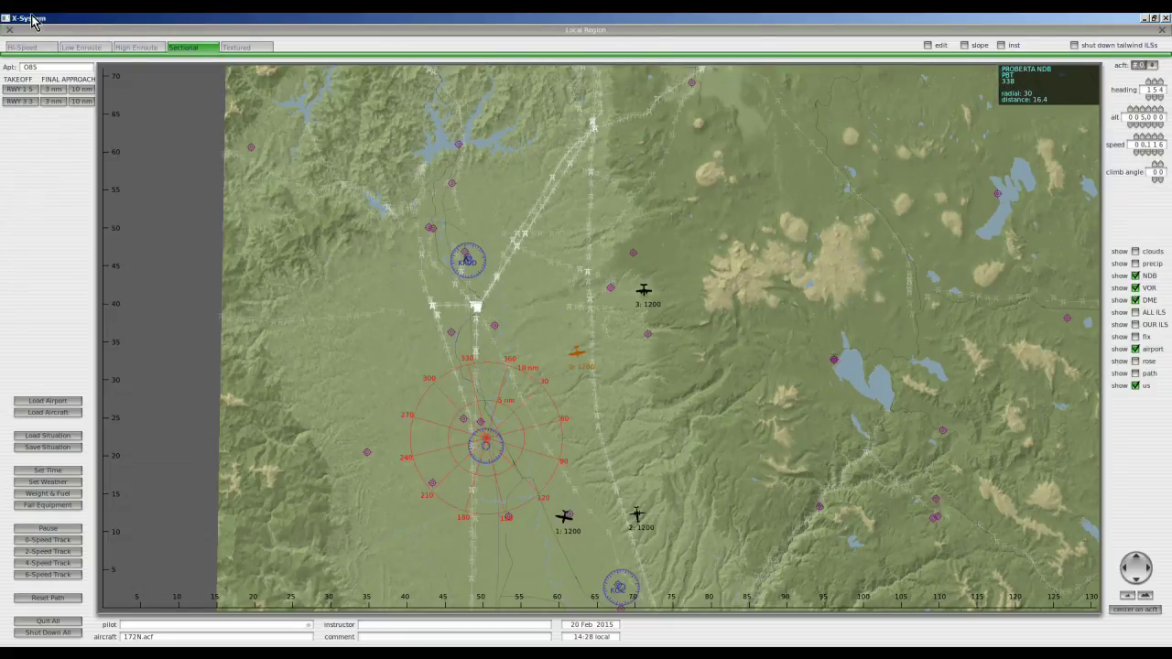
click(9, 33)
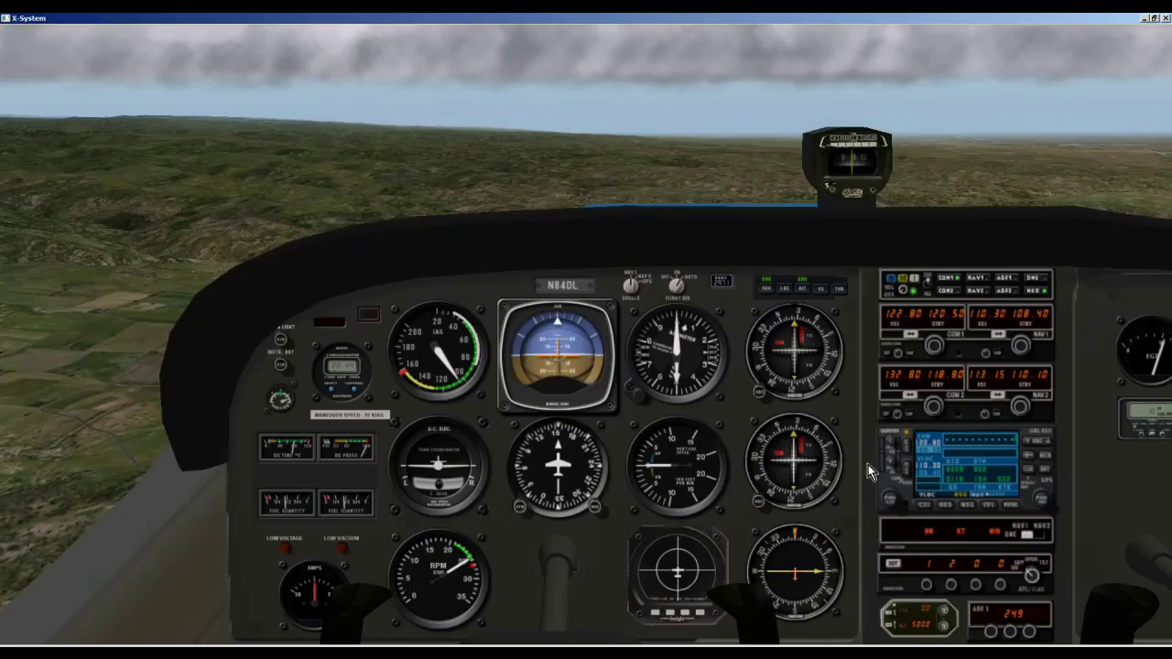
Step: Retune ADF 1 from 249 to 338 so the needle swings toward the NDB
click(998, 630)
click(1016, 631)
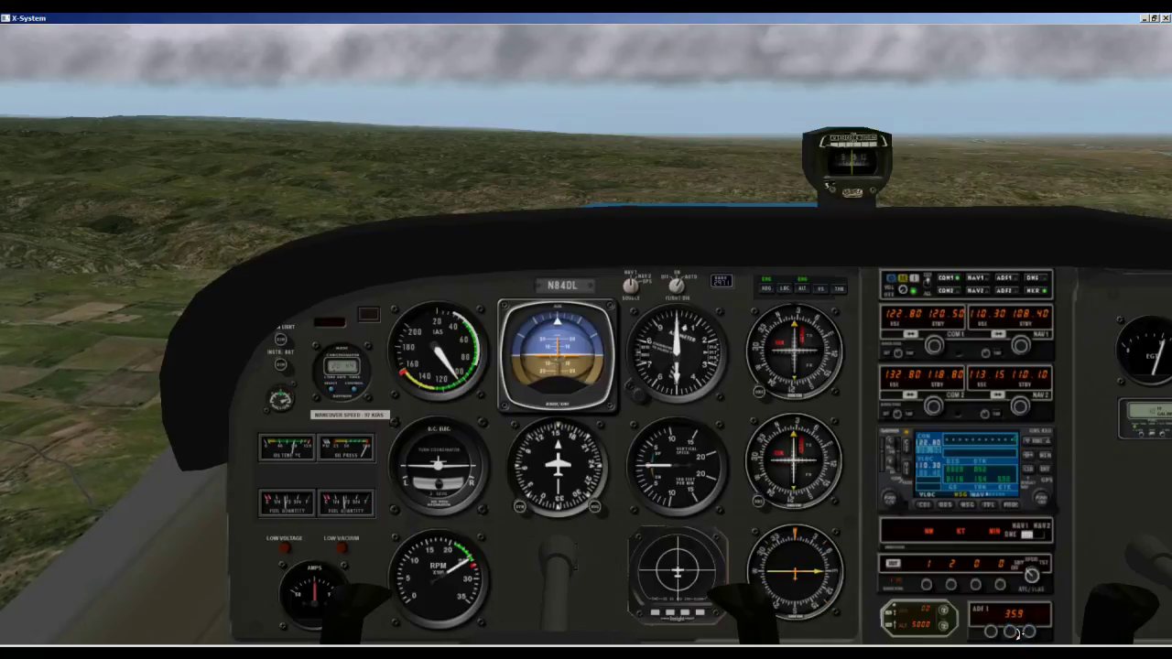
click(1007, 630)
click(1007, 631)
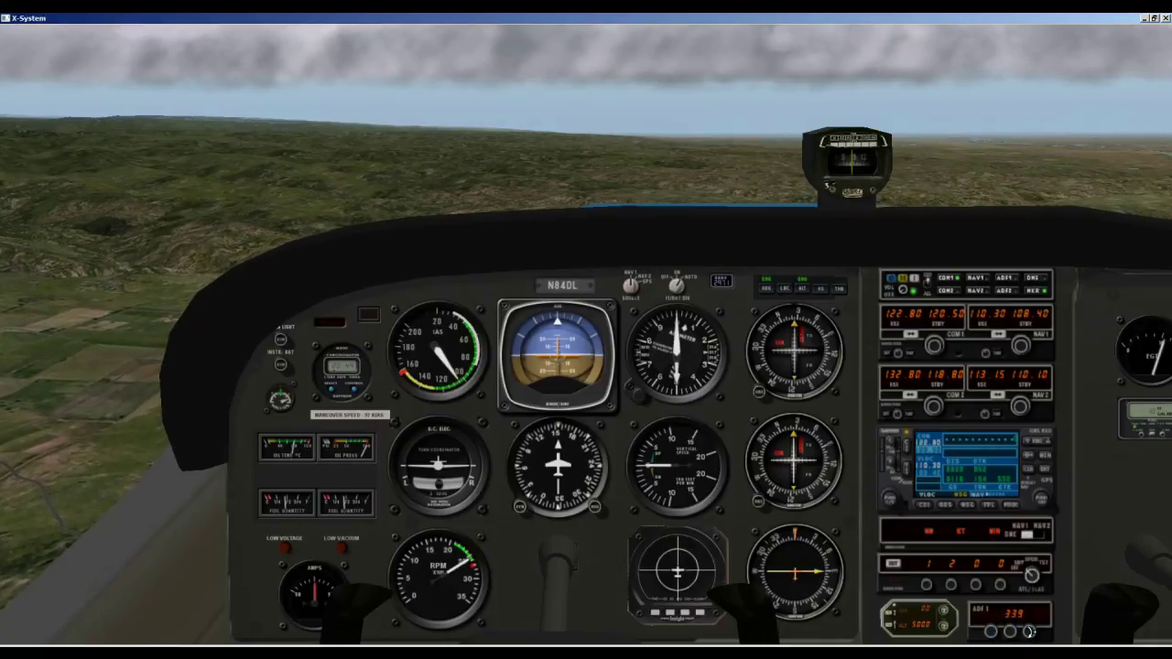
click(1028, 630)
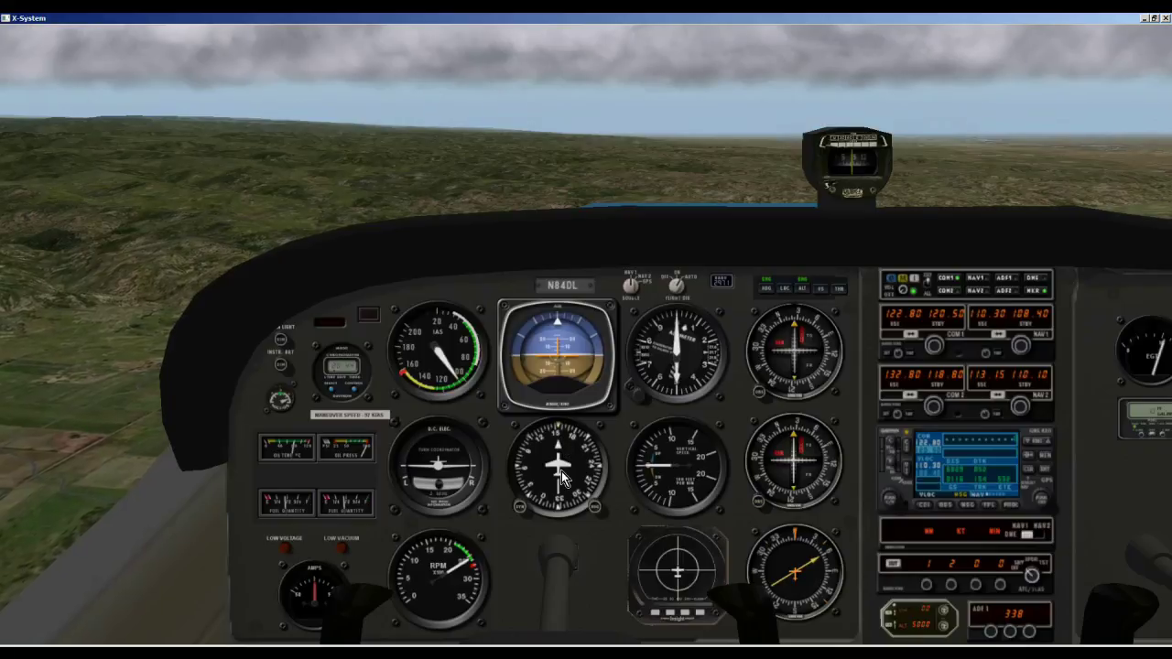
Step: Rotate the ADF compass card until it matches the aircraft's current heading
click(758, 612)
click(758, 611)
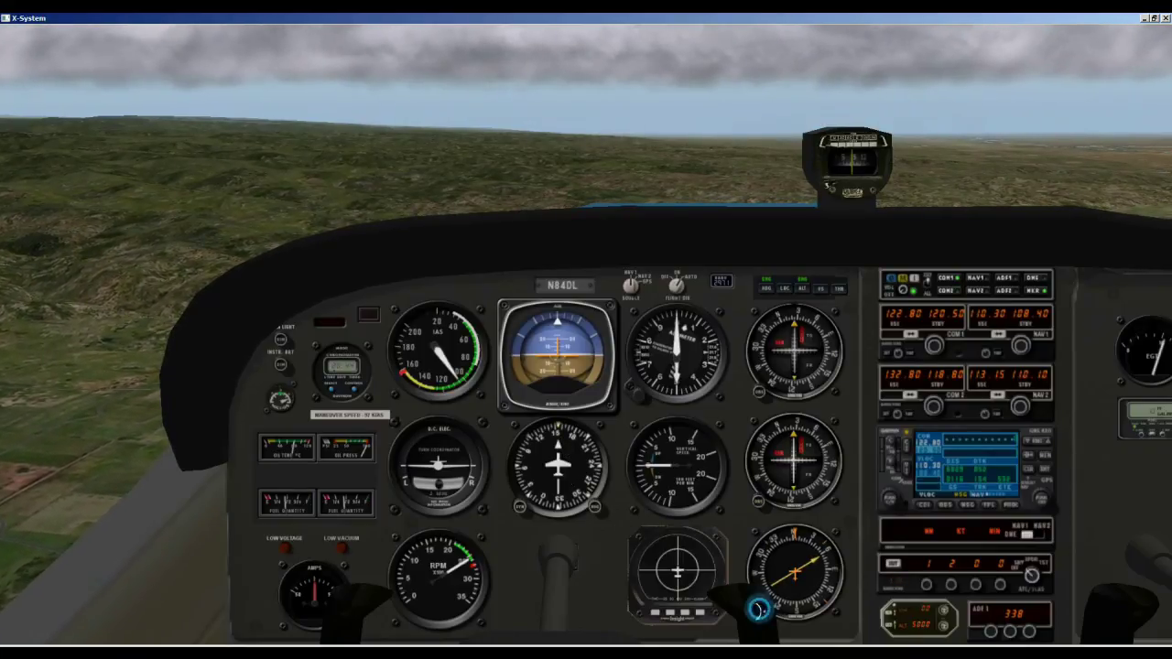
click(758, 611)
click(758, 611)
click(758, 612)
click(757, 611)
click(758, 612)
click(758, 612)
click(757, 611)
click(757, 611)
click(758, 611)
click(757, 612)
click(758, 612)
click(757, 611)
click(758, 611)
click(758, 611)
click(758, 612)
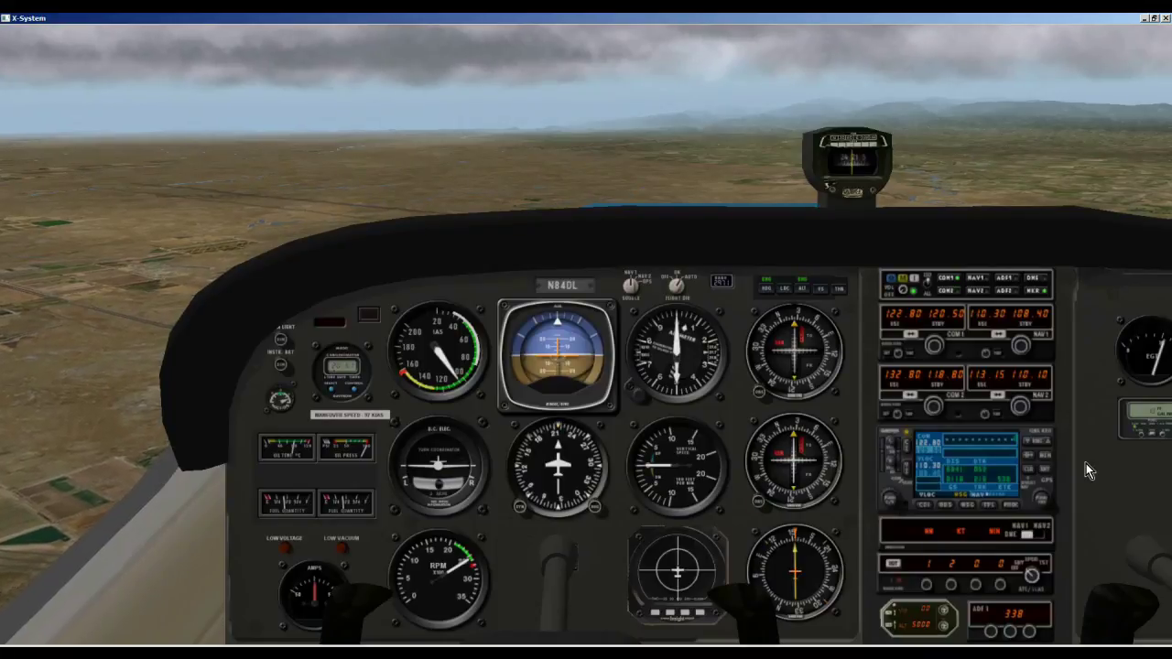
key(m)
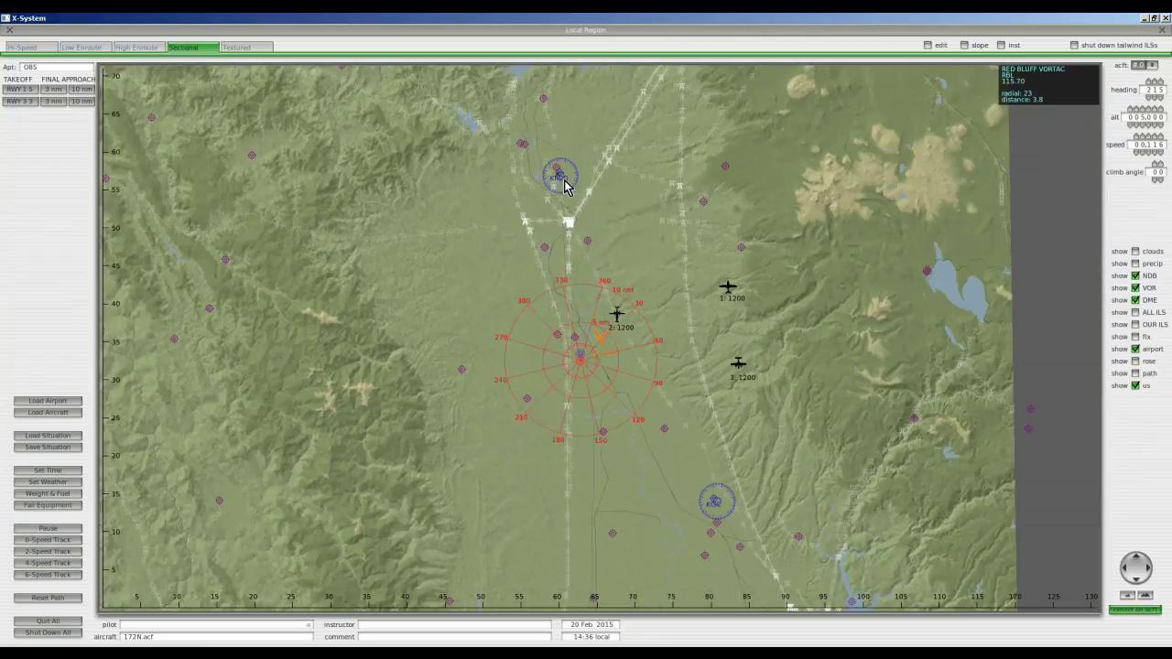
click(560, 177)
scroll(620, 204, up, 5)
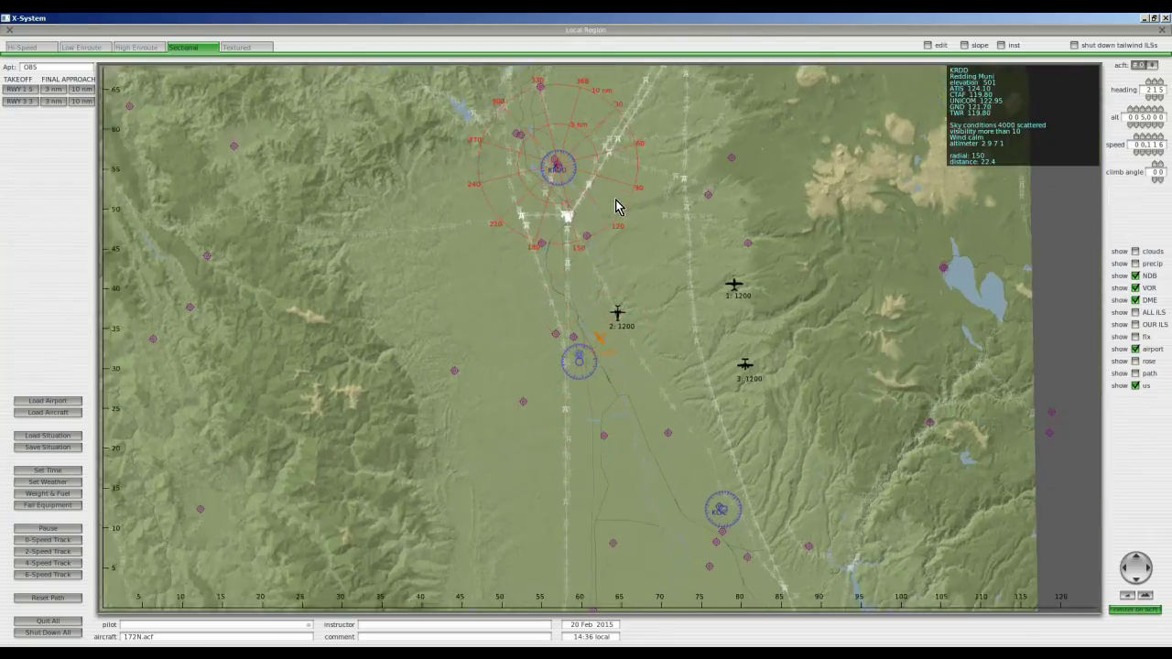
scroll(711, 327, up, 4)
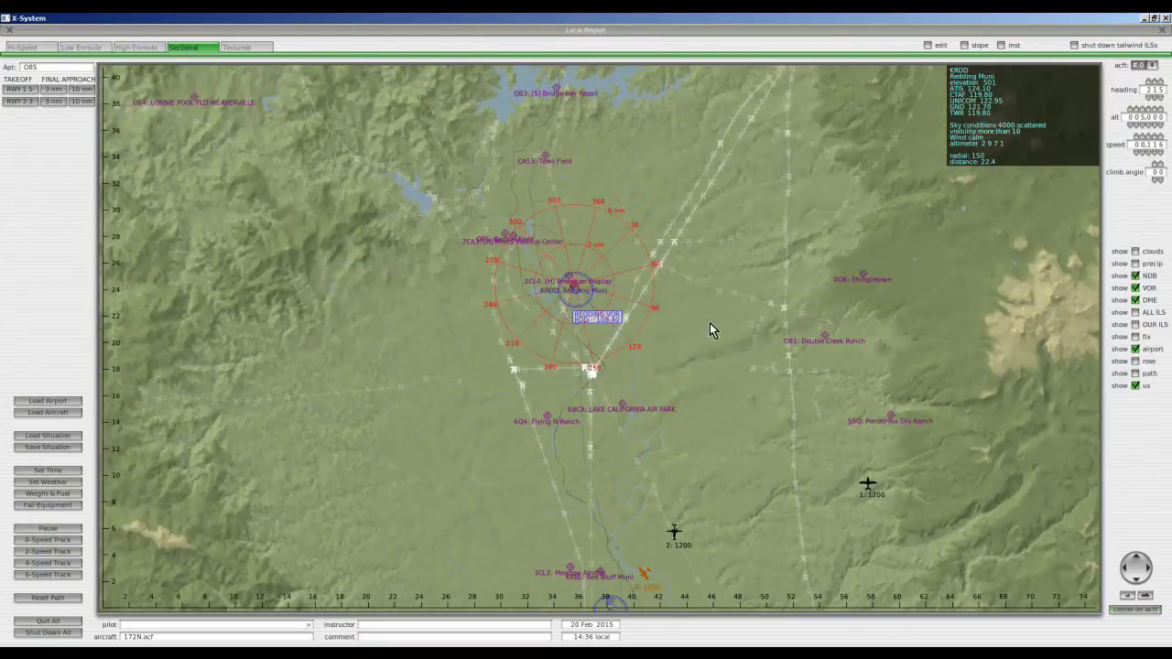
click(563, 267)
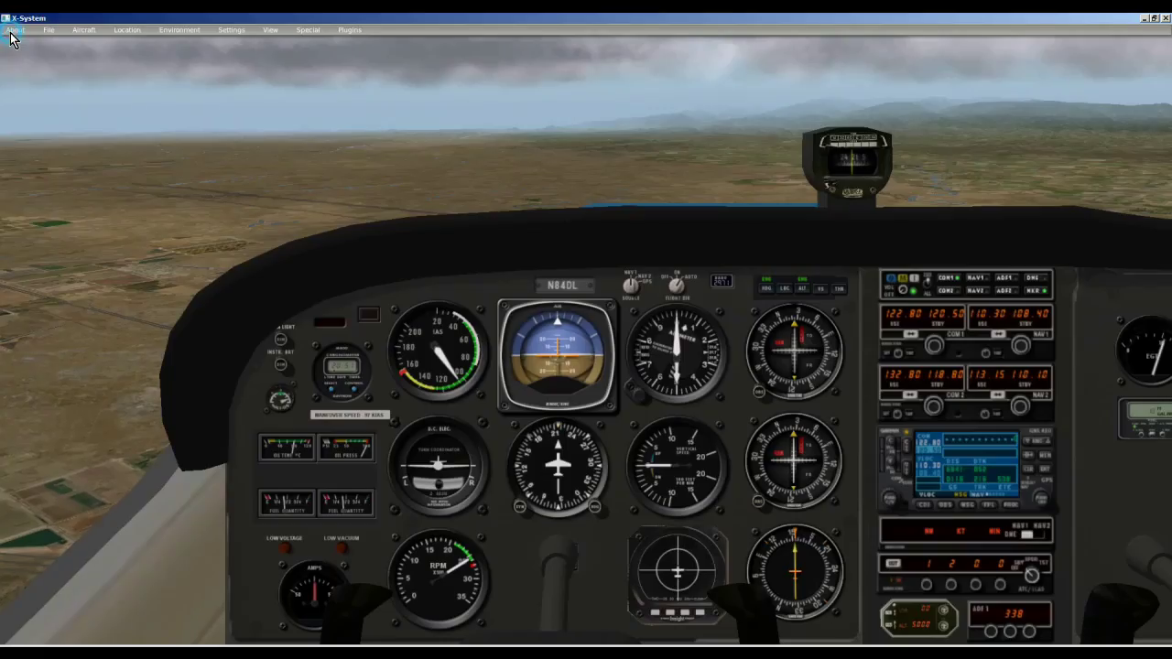
click(10, 30)
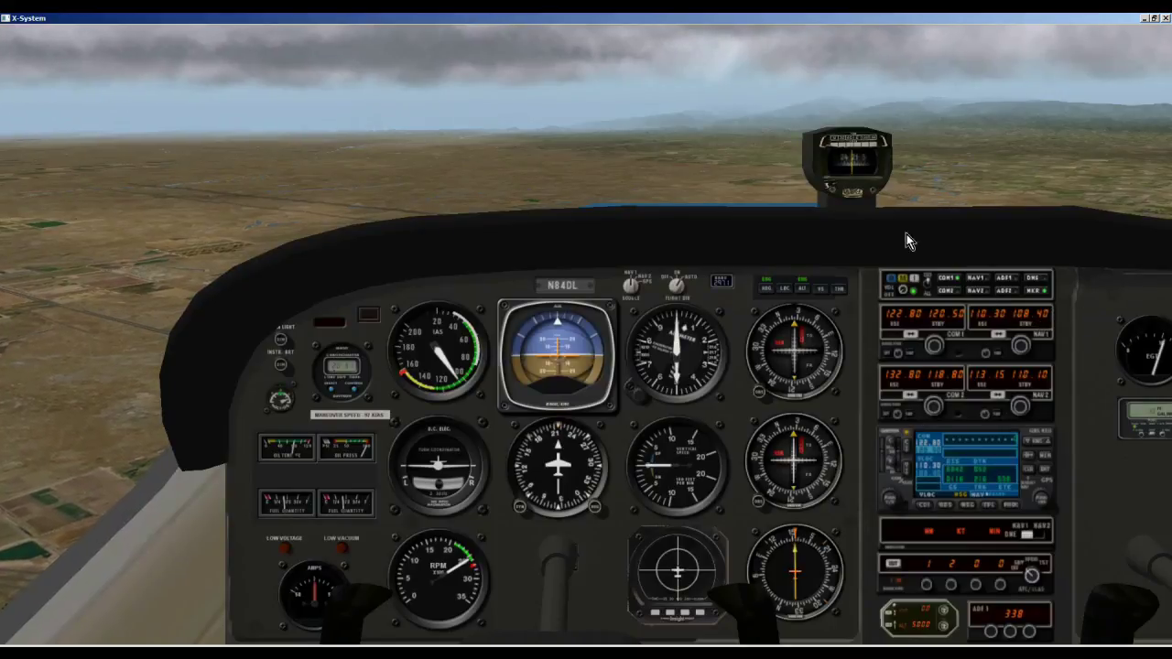
Step: Swap standby 108.40 into active NAV1, leaving 110.30 on standby
scroll(699, 228, up, 2)
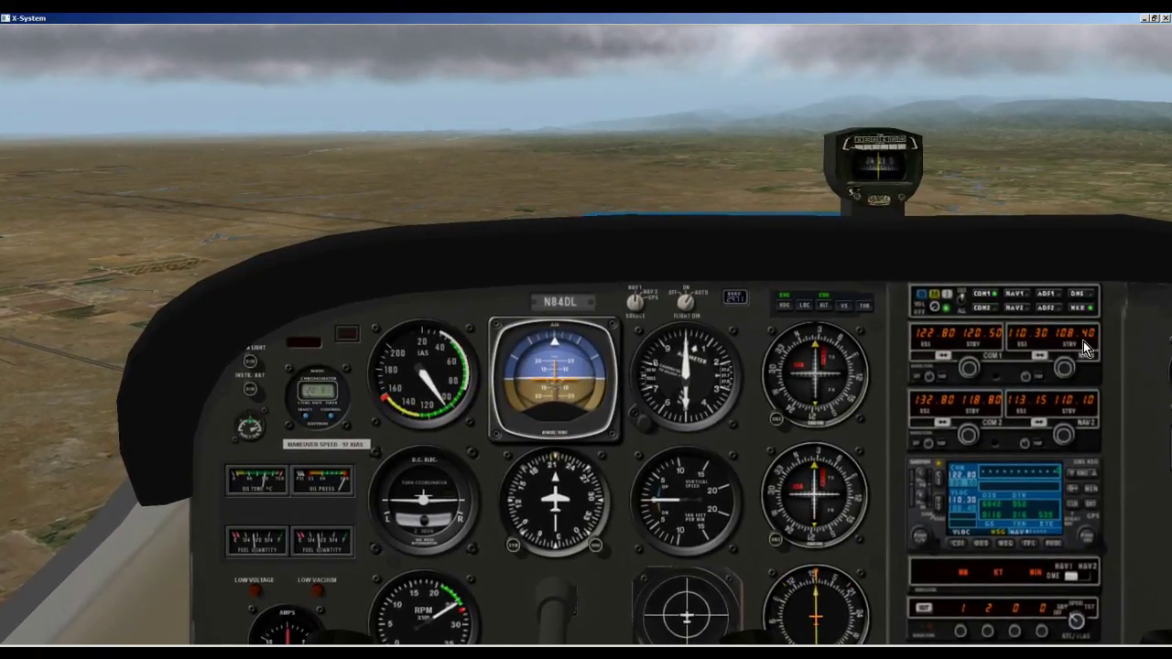
click(1039, 357)
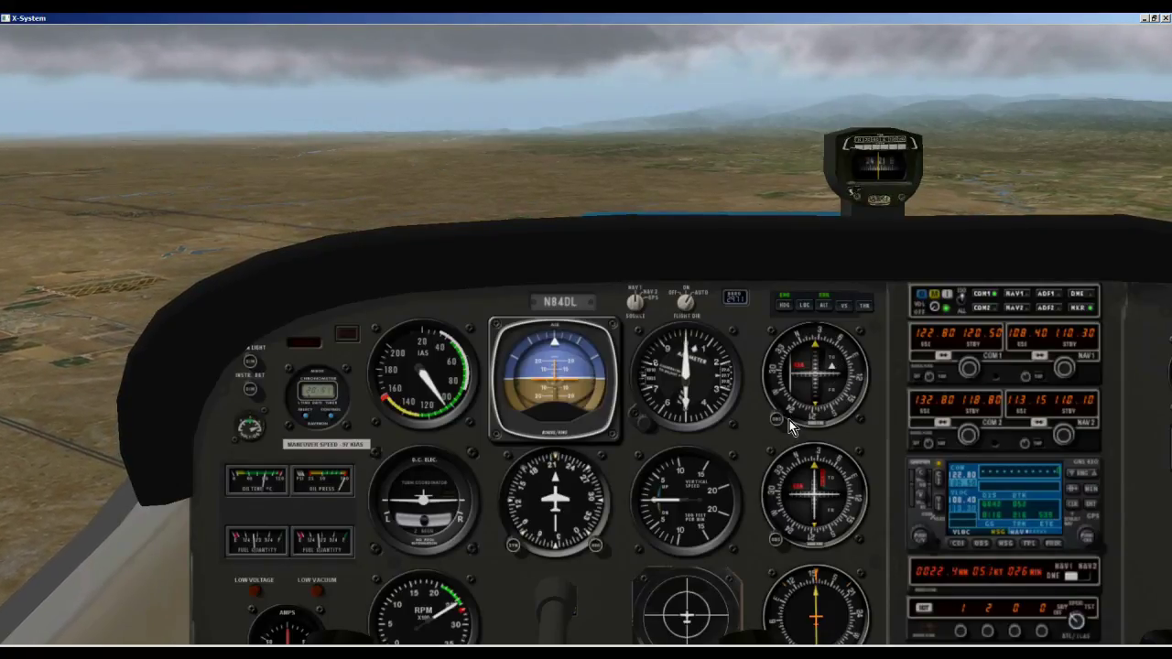
Step: Turn the VOR1 OBS course to about 330 so the CDI needle centres
scroll(778, 420, up, 5)
scroll(778, 420, up, 8)
scroll(778, 420, up, 8)
scroll(778, 420, up, 7)
scroll(770, 418, up, 5)
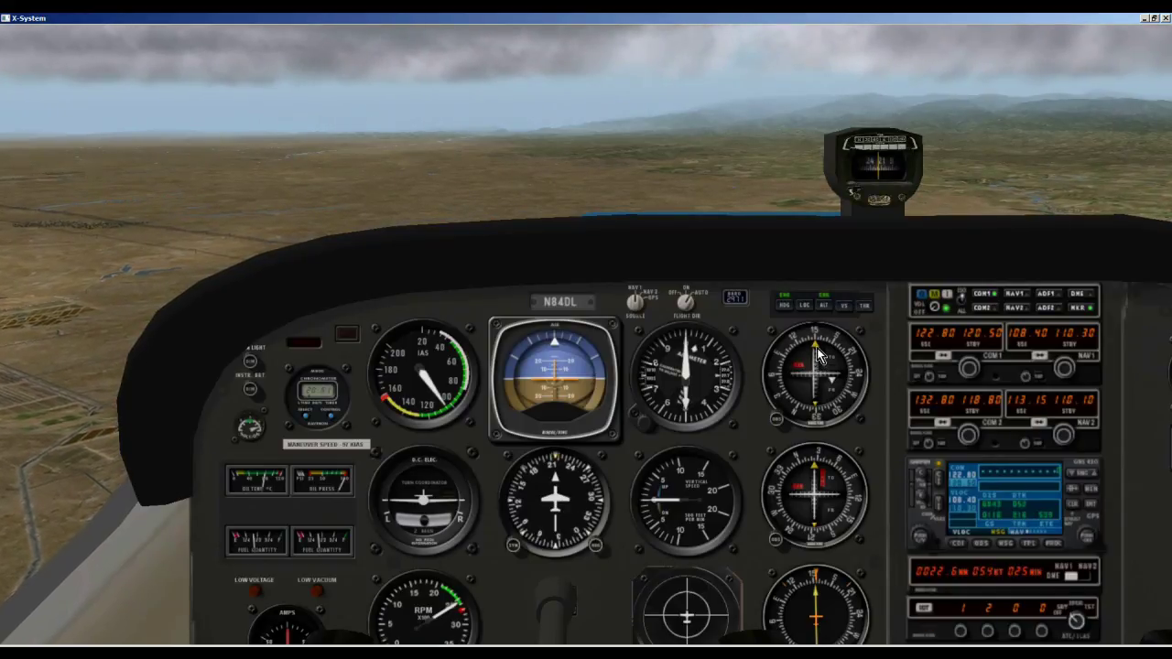
click(777, 420)
click(776, 420)
click(776, 420)
click(776, 420)
click(776, 421)
click(776, 420)
click(776, 421)
click(776, 420)
click(776, 420)
click(776, 420)
click(776, 421)
click(776, 420)
click(777, 420)
click(777, 420)
click(778, 420)
click(778, 419)
click(778, 418)
click(778, 420)
click(777, 421)
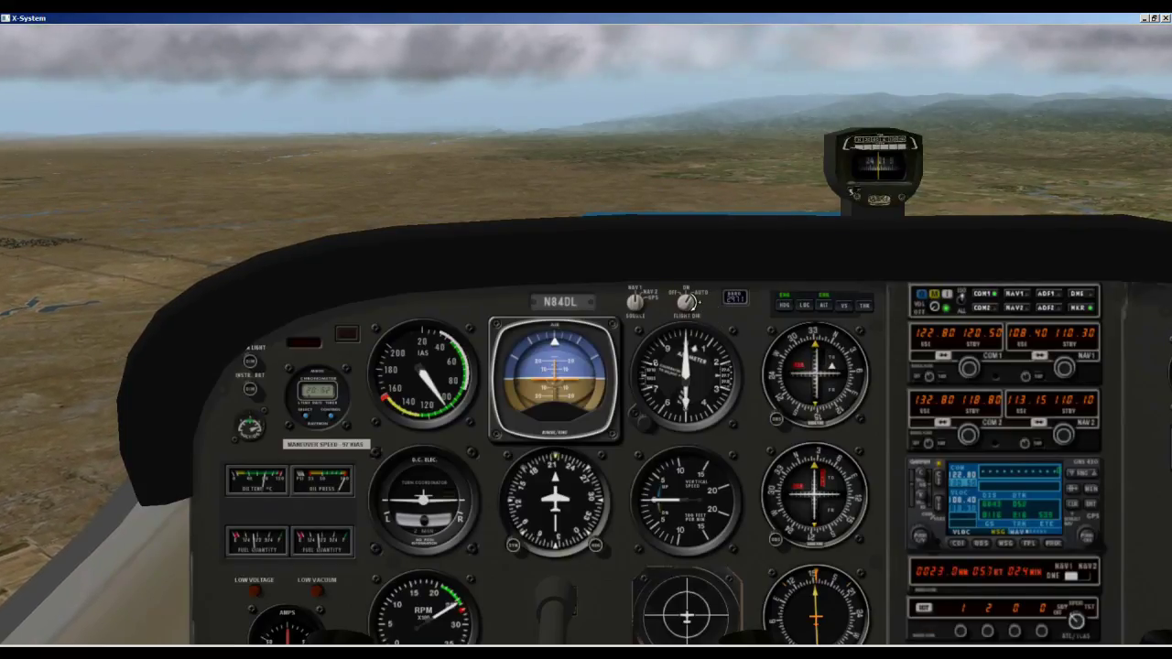
click(634, 302)
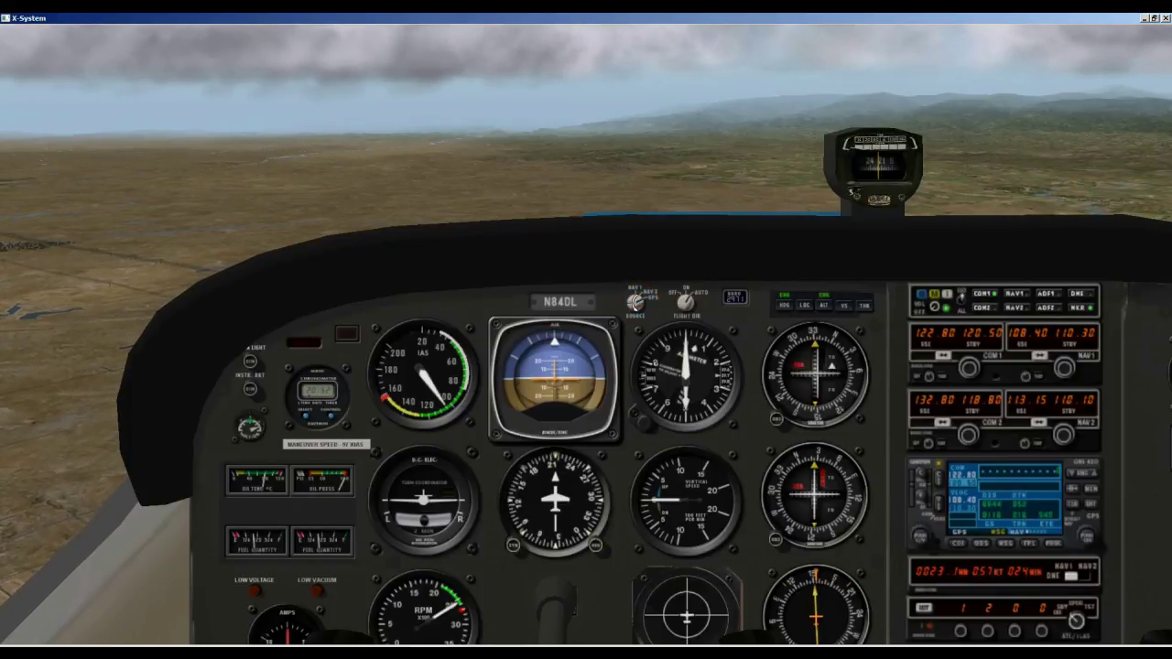
click(634, 302)
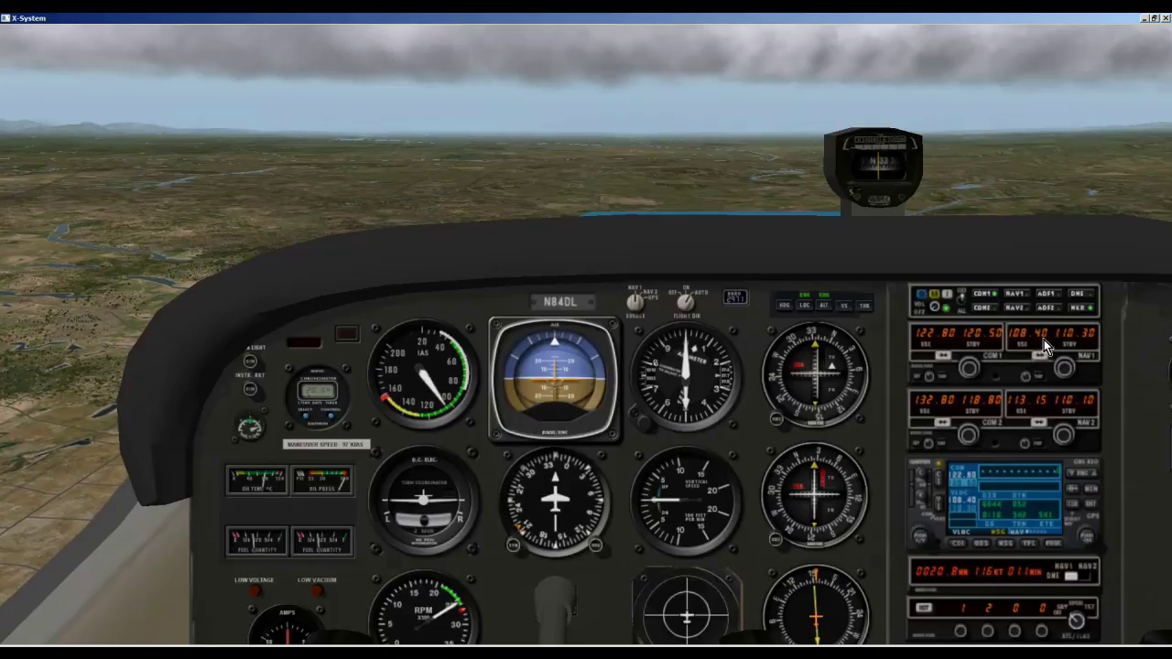
click(1086, 575)
click(1086, 578)
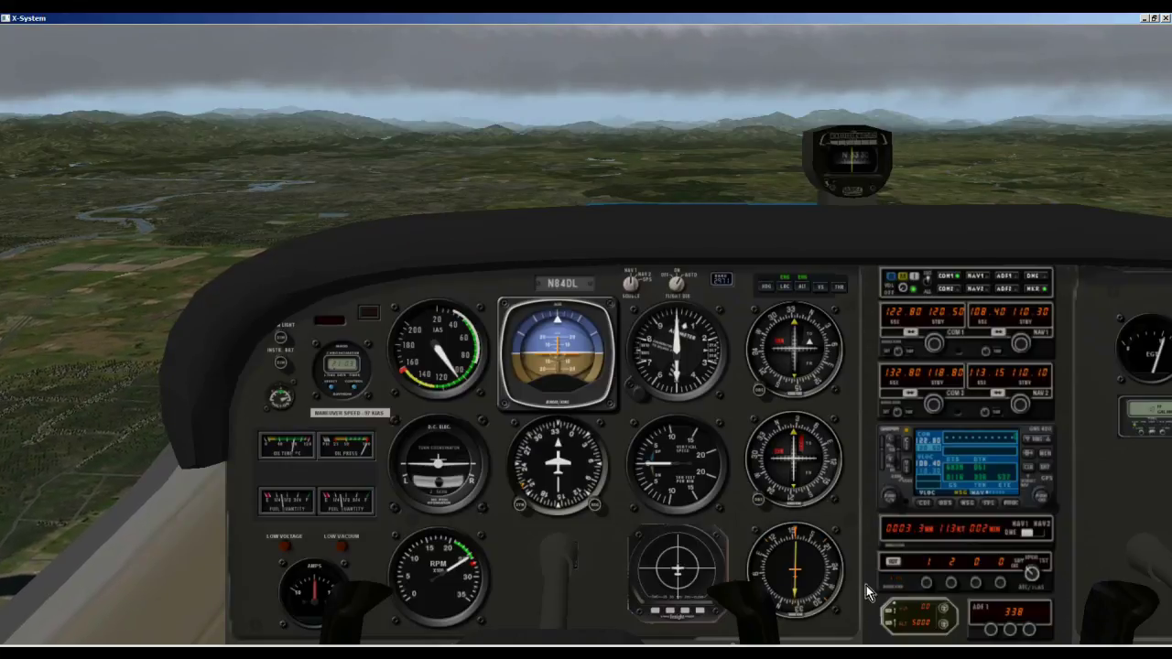
Step: Preset the autopilot target altitude to 5220 ft with a 500 fpm climb rate
scroll(942, 629, down, 2)
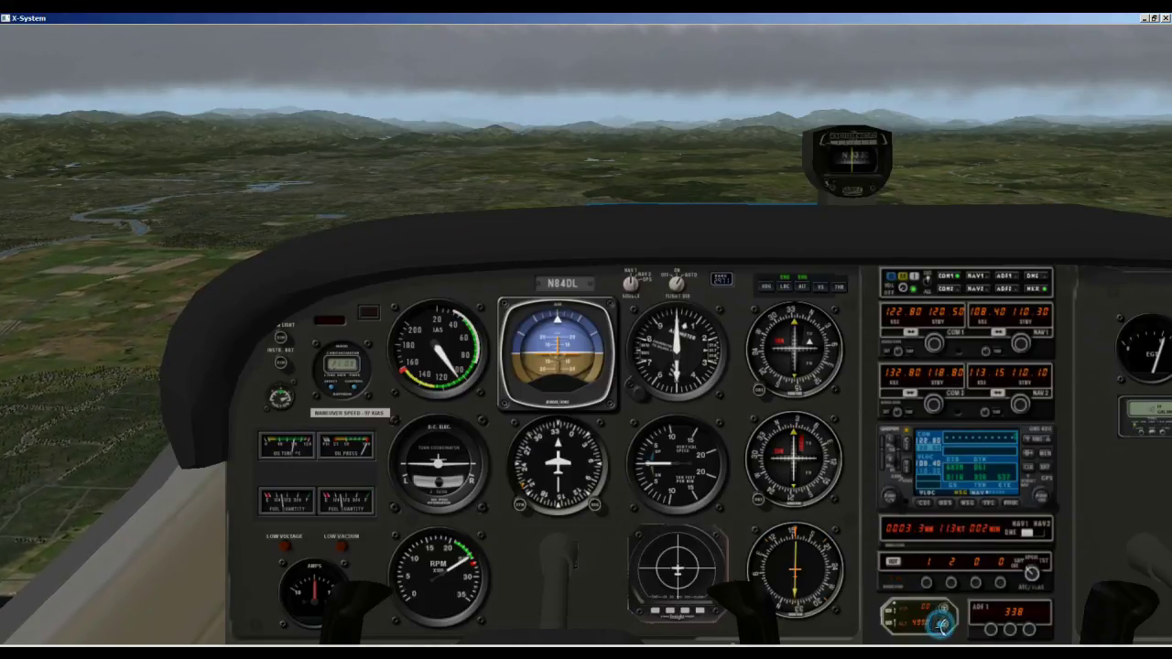
scroll(953, 631, up, 3)
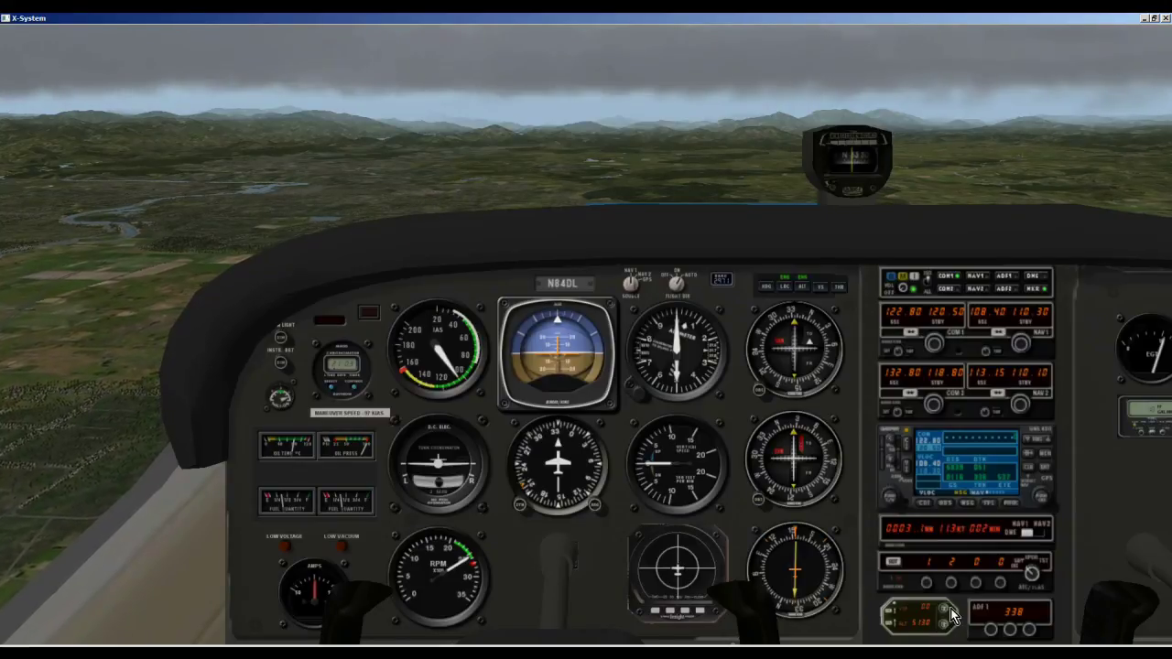
scroll(947, 606, up, 7)
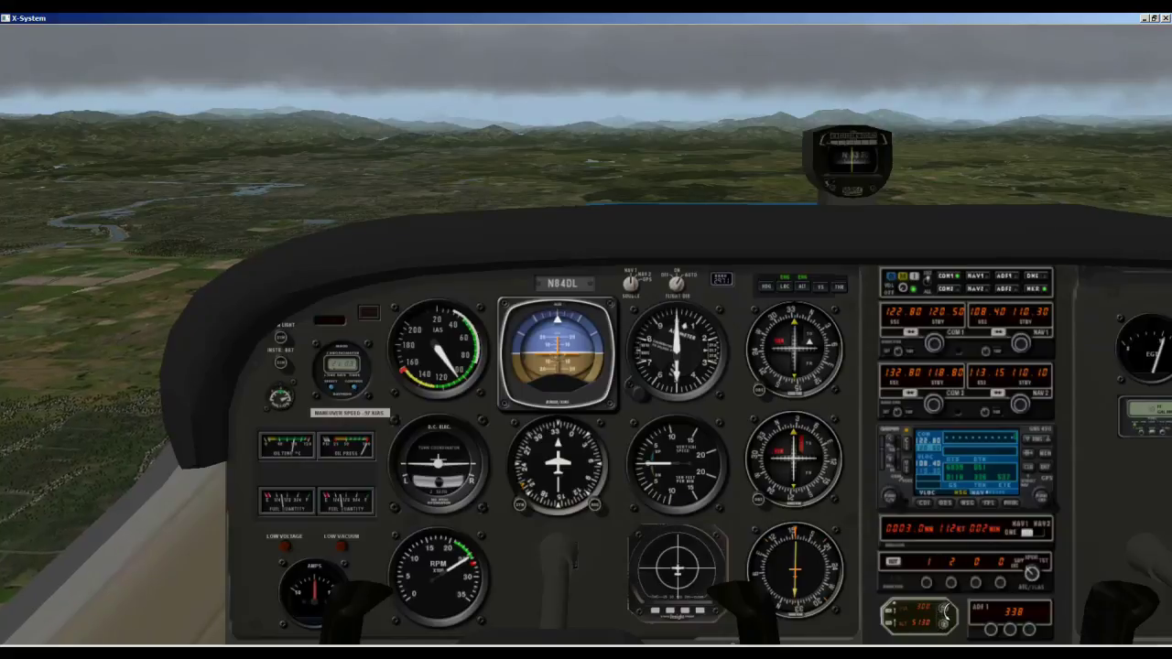
scroll(944, 608, down, 2)
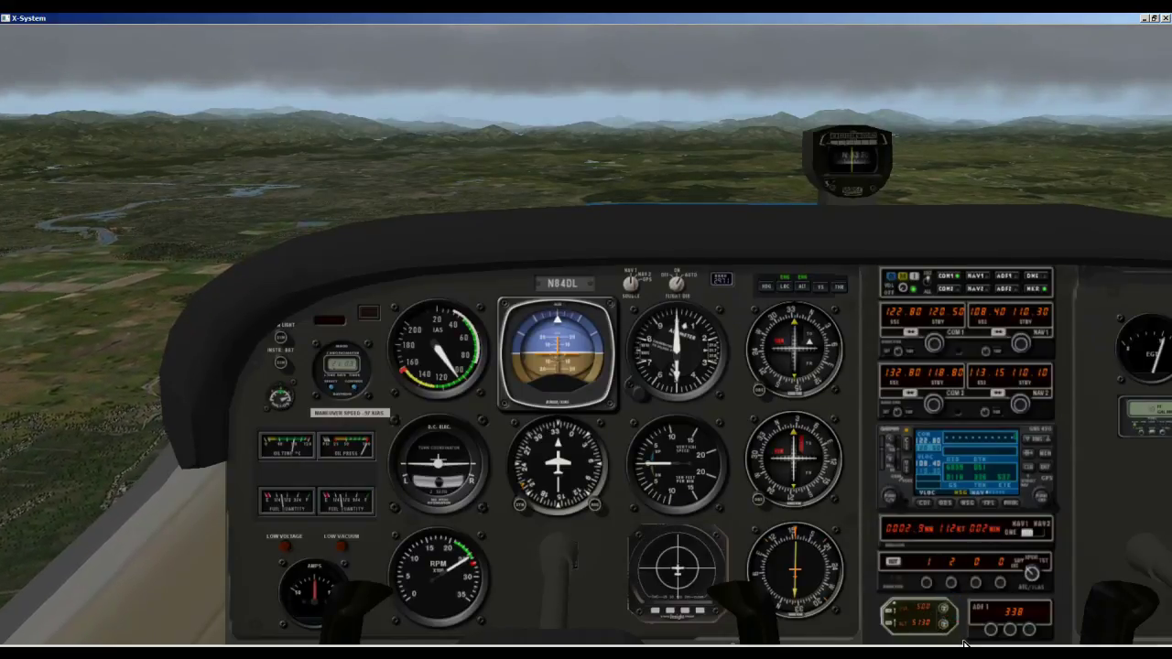
scroll(950, 627, up, 1)
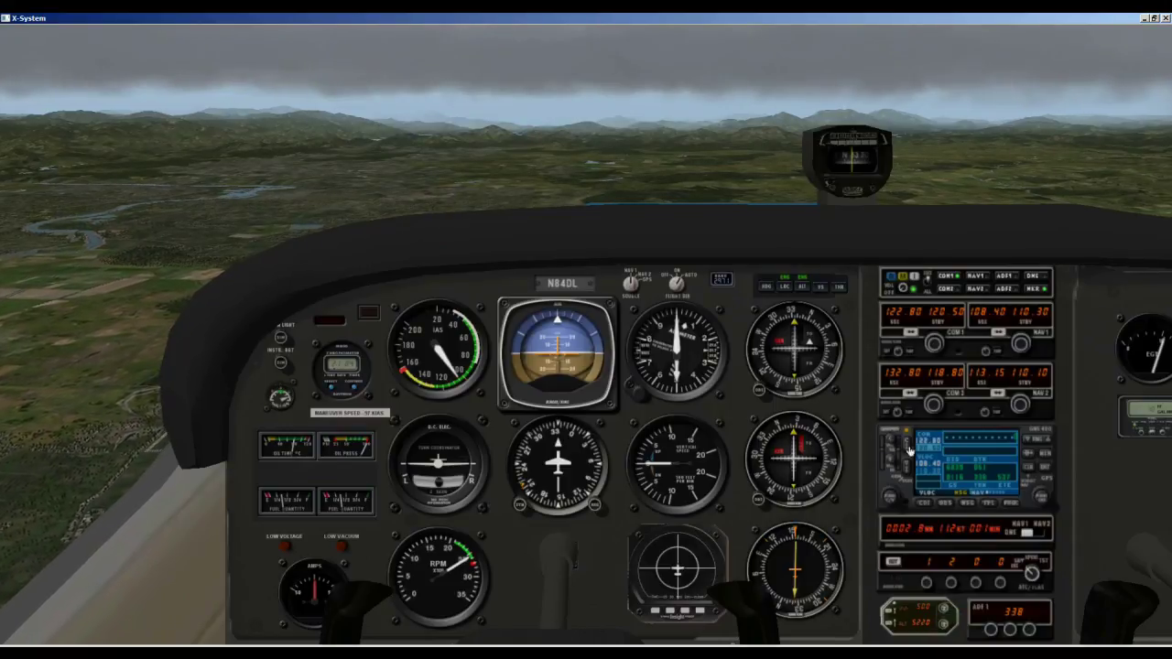
Step: Engage the autopilot climb with VS/AP, then switch it to ALT altitude hold
click(821, 287)
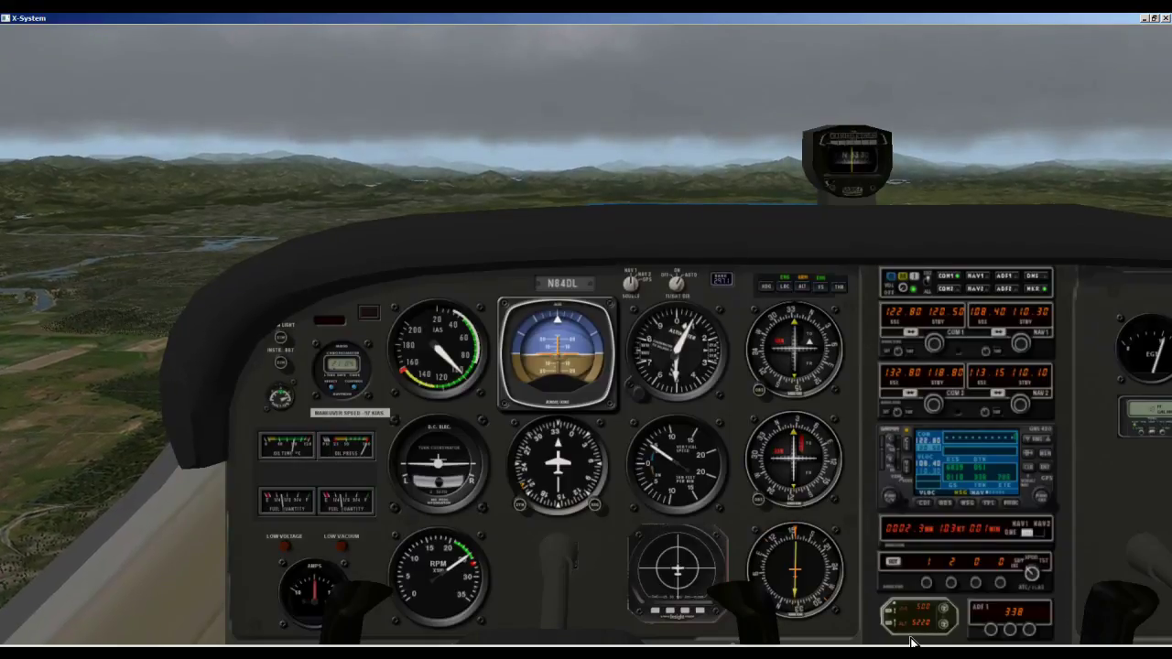
click(801, 288)
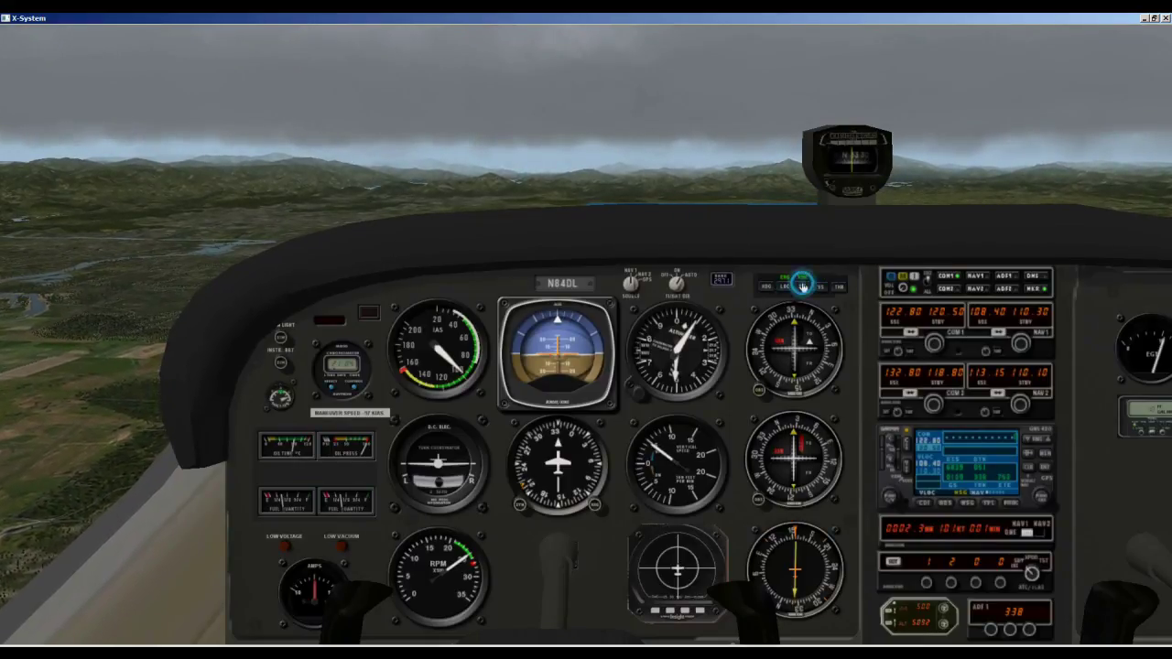